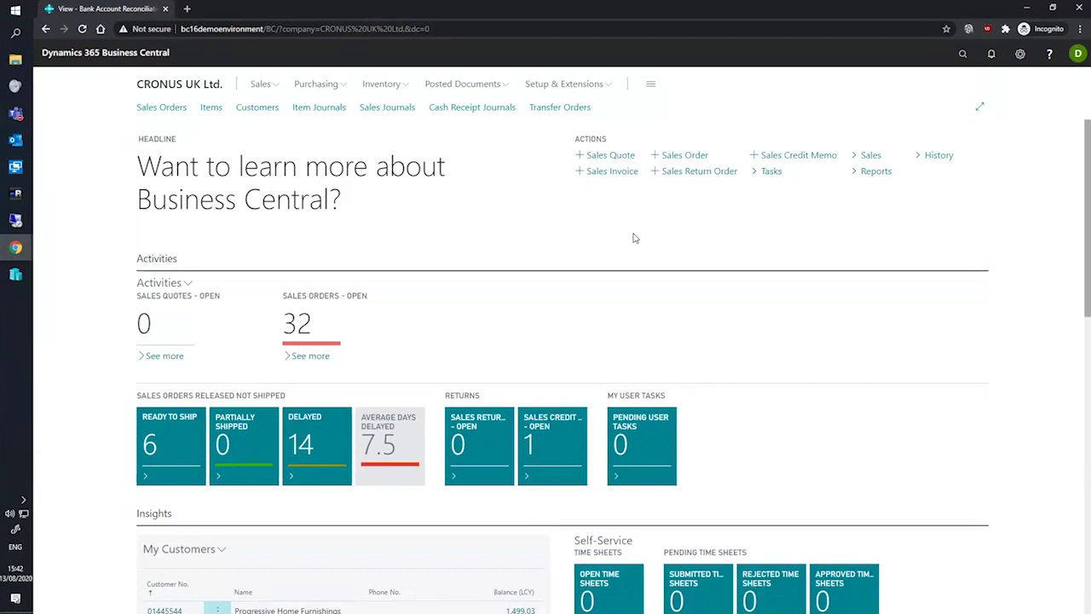
Search 'bank account reco' in Tell Me to open the empty Bank Account Reconciliations list
{"action": "left_click", "coordinate": [961, 54]}
{"action": "type", "text": "bank account recon"}
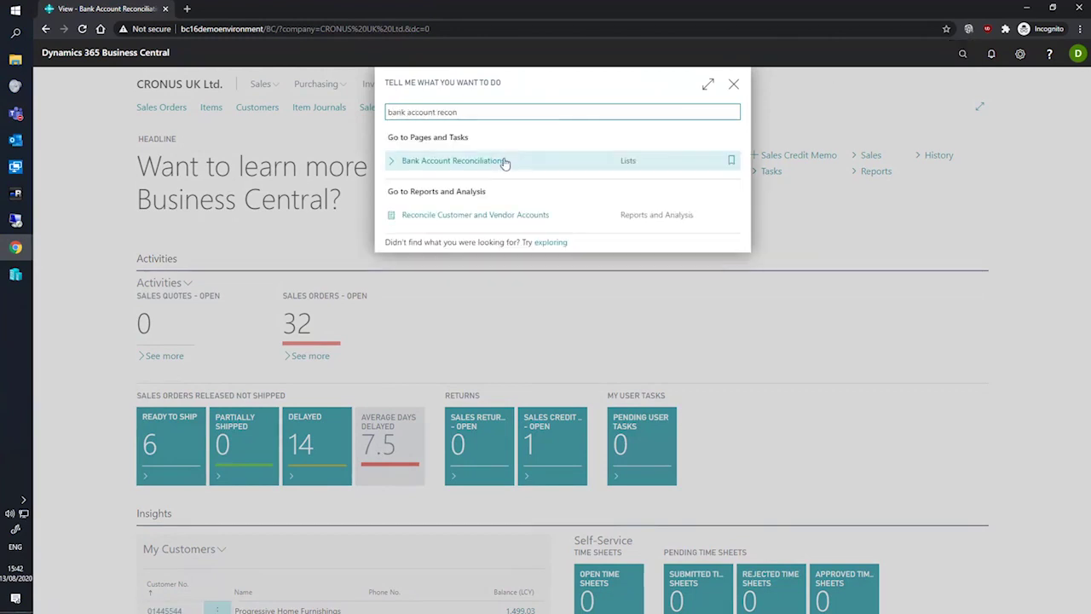
{"action": "key", "text": "Return"}
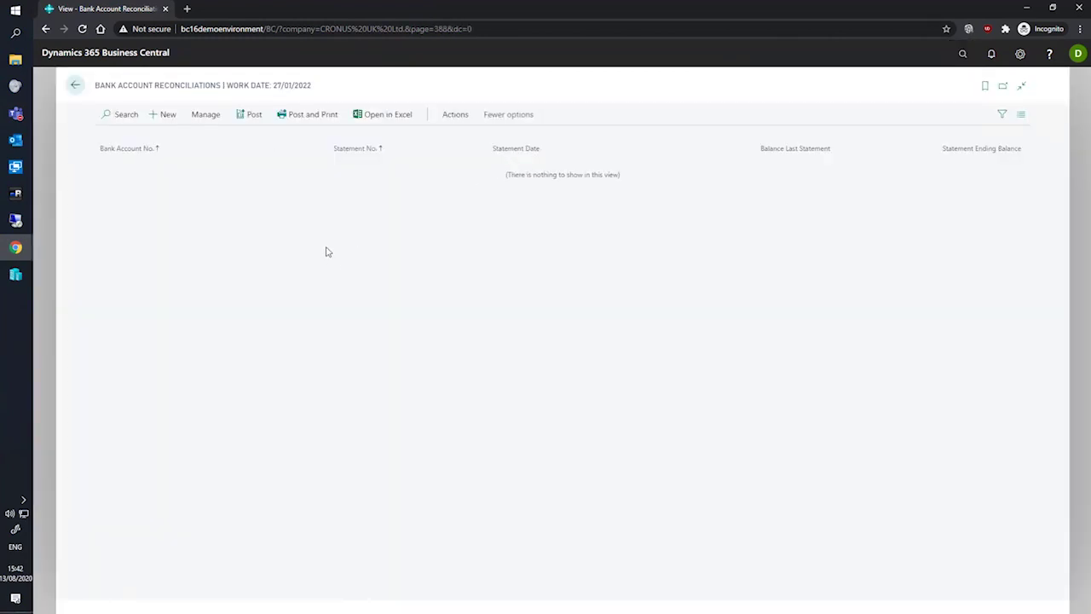
Create a new reconciliation, statement 29, for bank account WWB-OPERATING
{"action": "left_click", "coordinate": [160, 114]}
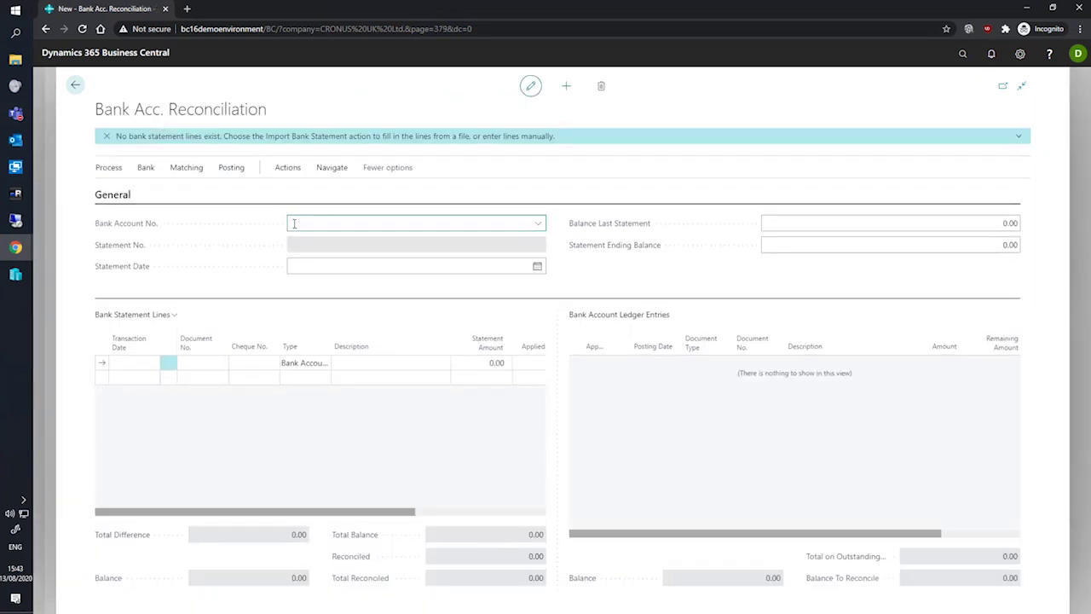
{"action": "left_click", "coordinate": [106, 135]}
{"action": "left_click", "coordinate": [335, 194]}
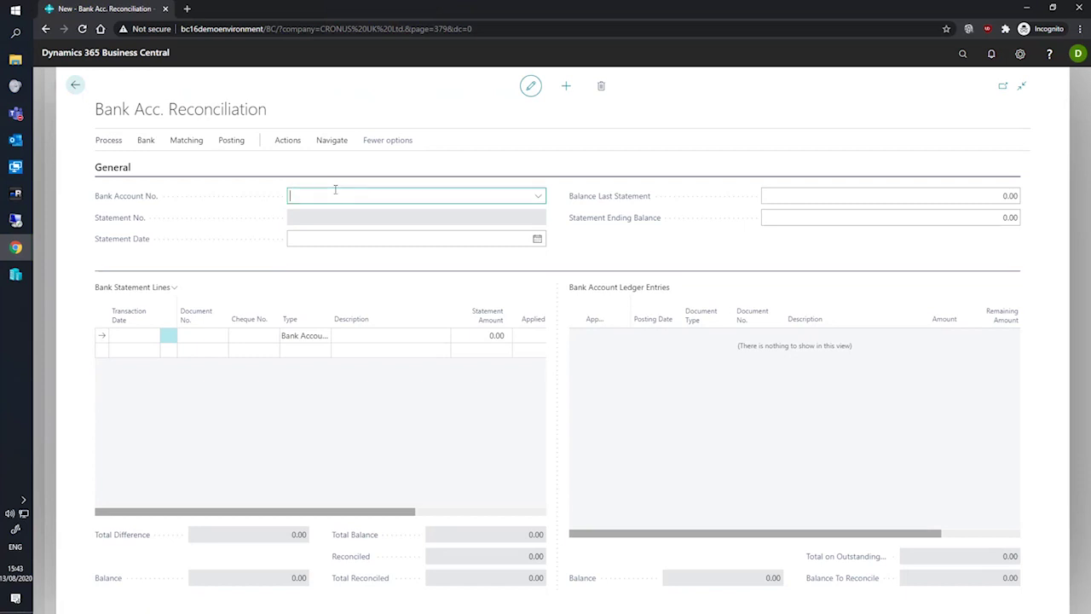
{"action": "left_click", "coordinate": [84, 209]}
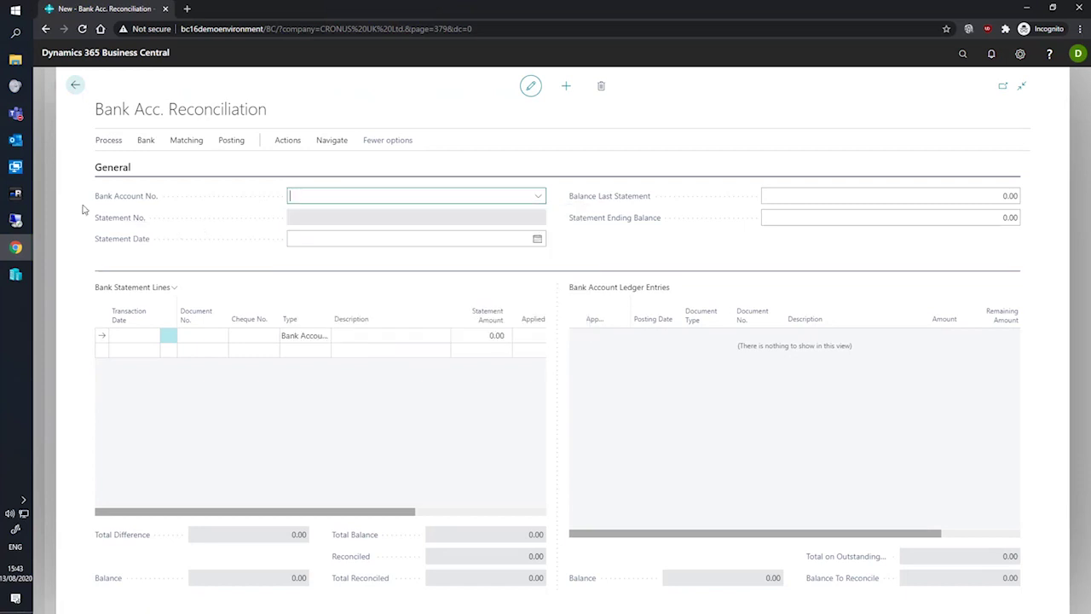
{"action": "left_click", "coordinate": [475, 198]}
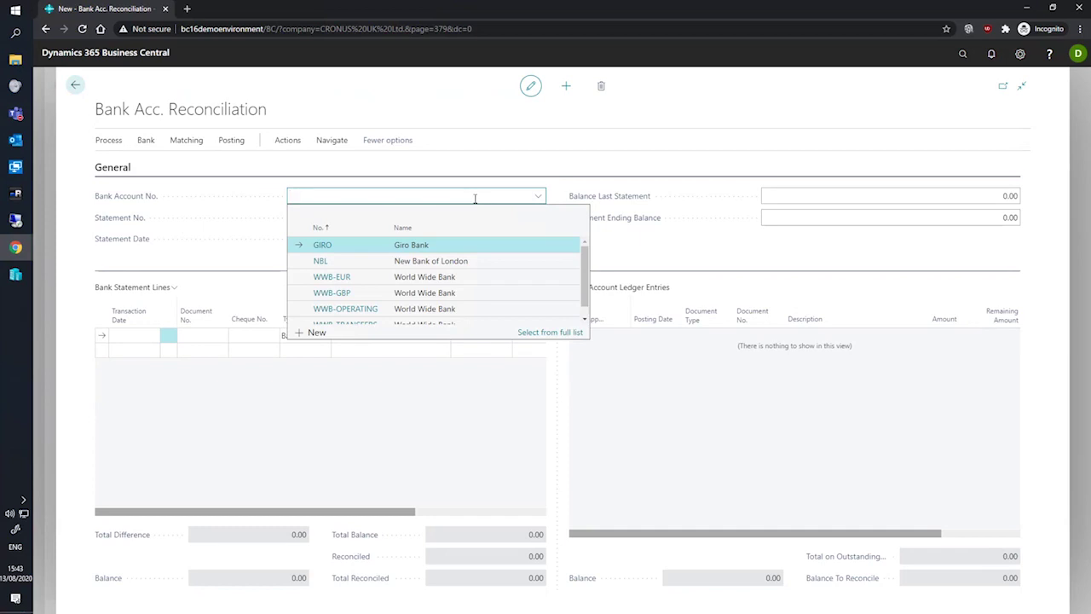
{"action": "left_click", "coordinate": [345, 309]}
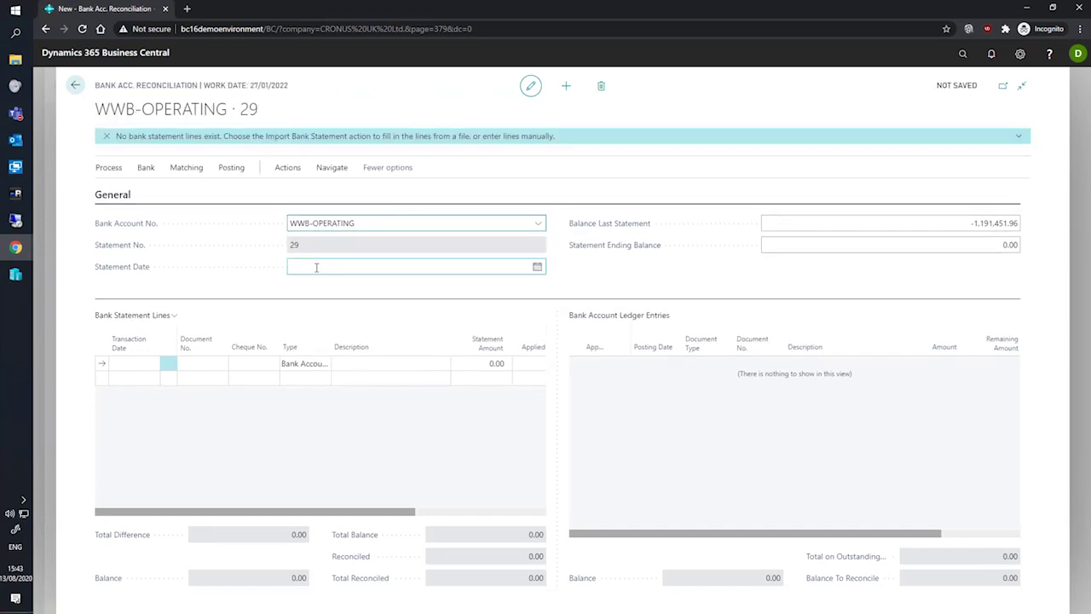
Set the reconciliation's statement date to 01/01/2022
{"action": "left_click", "coordinate": [107, 136]}
{"action": "left_click", "coordinate": [339, 242]}
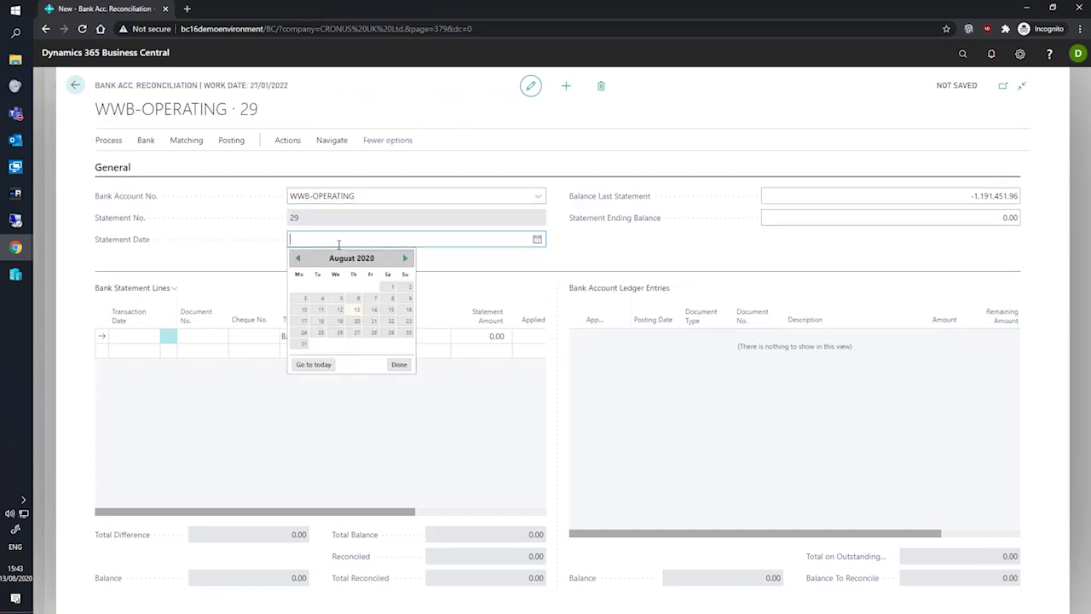
{"action": "type", "text": "0101"}
{"action": "key", "text": "Tab"}
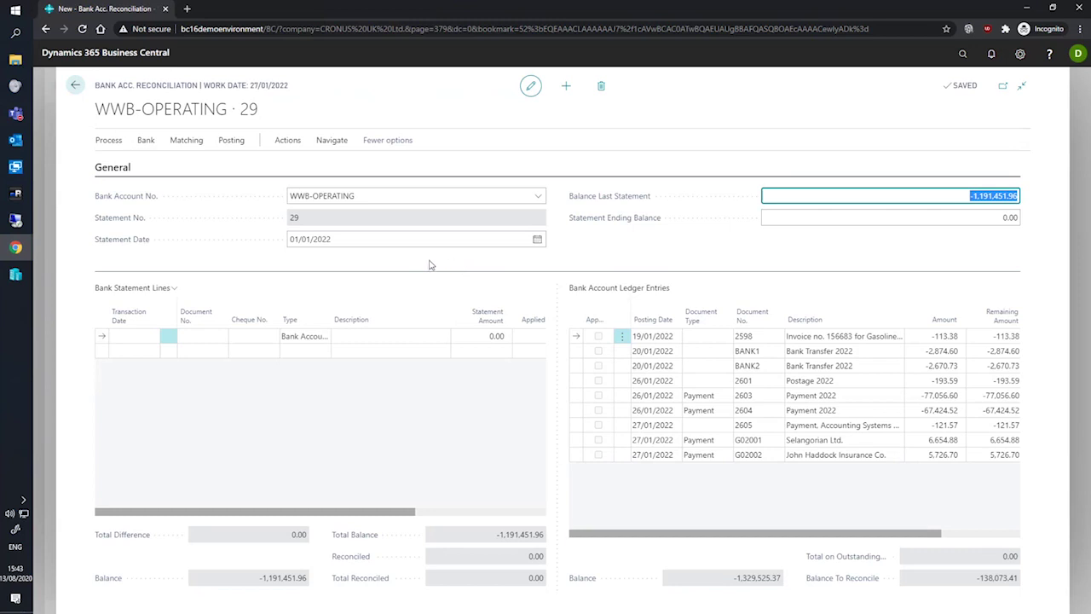
Suggest statement lines up to ending date 31/01/2022 with cheques included, yielding nine matched lines
{"action": "left_click", "coordinate": [108, 141]}
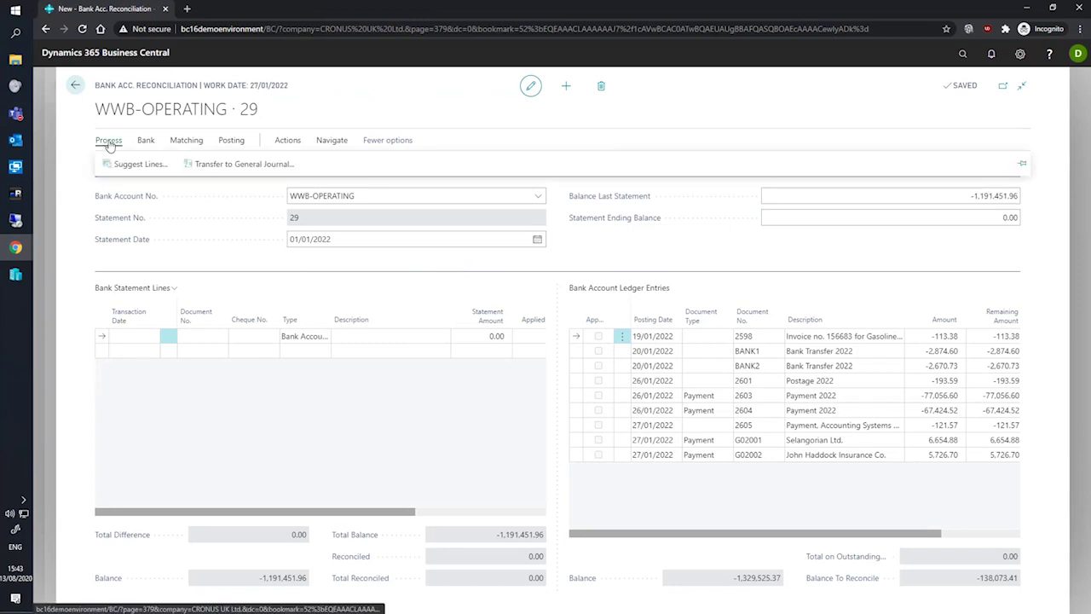
{"action": "left_click", "coordinate": [128, 166]}
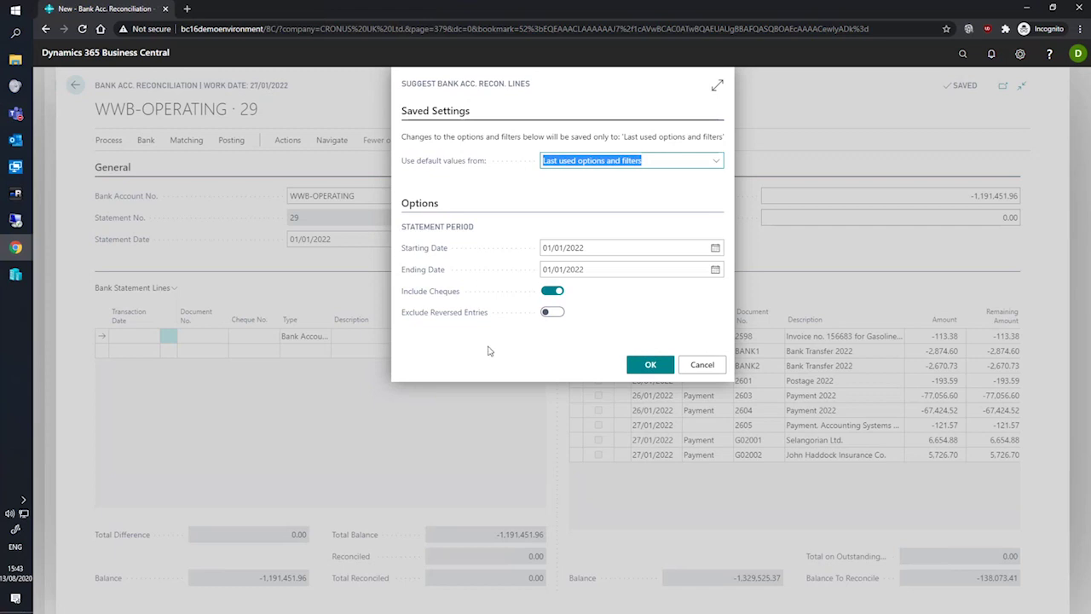
{"action": "left_click", "coordinate": [594, 269]}
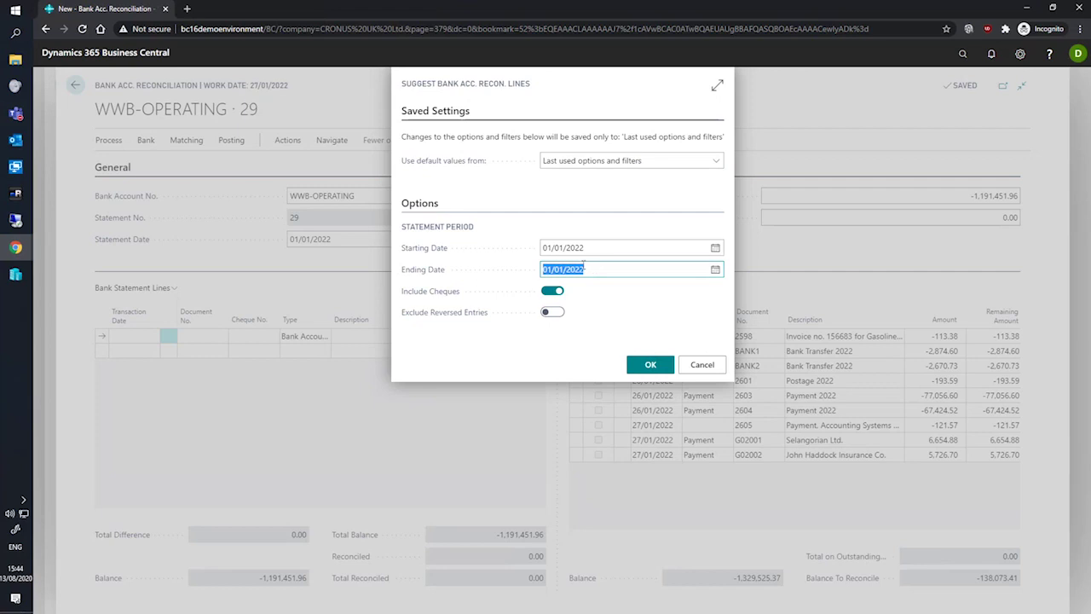
{"action": "type", "text": "3101"}
{"action": "key", "text": "Tab"}
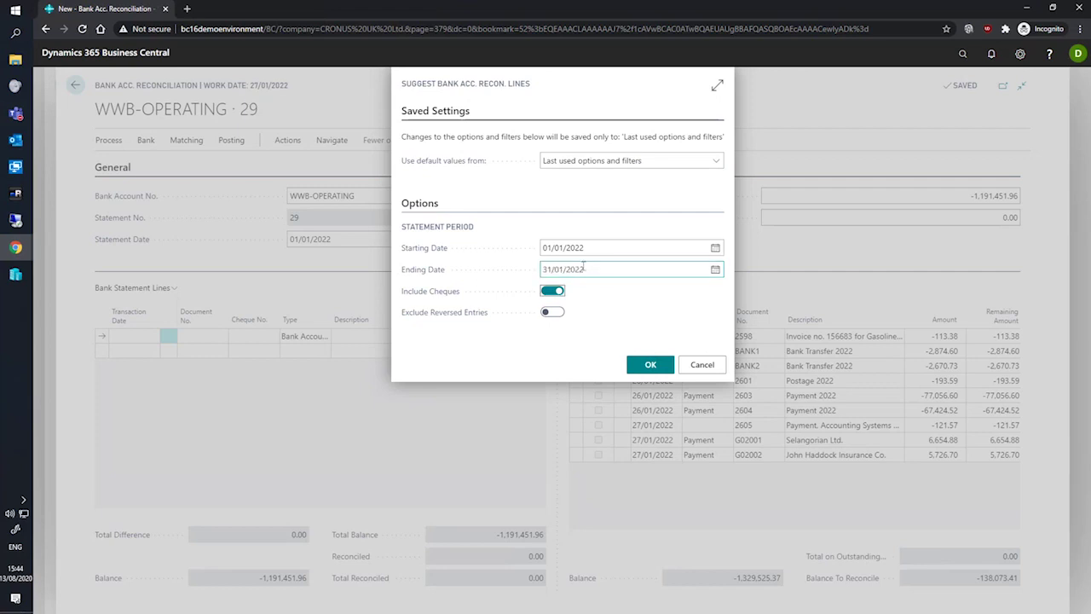
{"action": "left_click", "coordinate": [641, 367]}
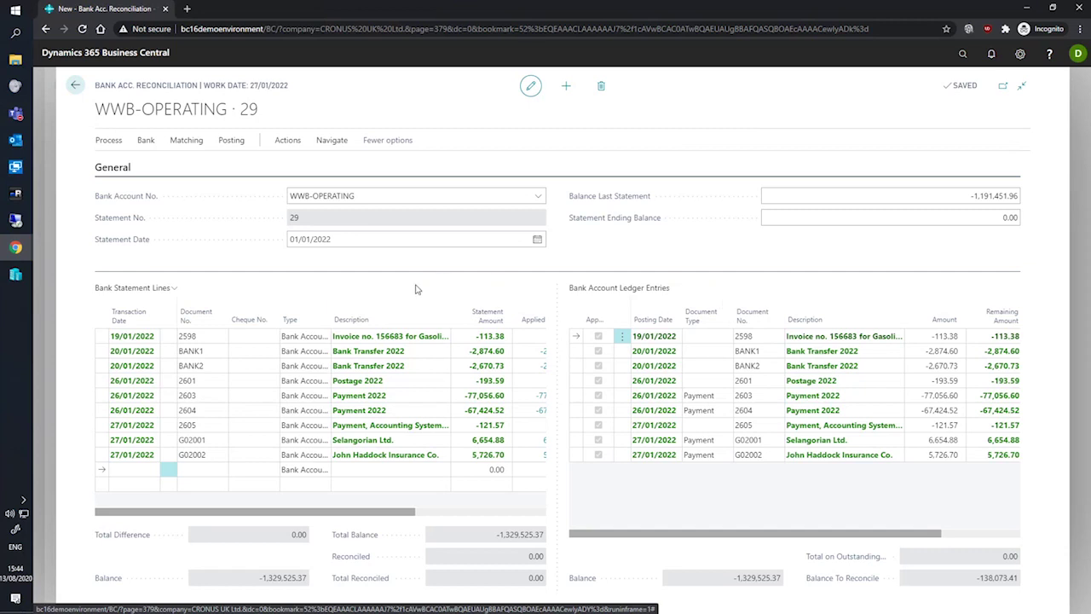
{"action": "left_click", "coordinate": [132, 395]}
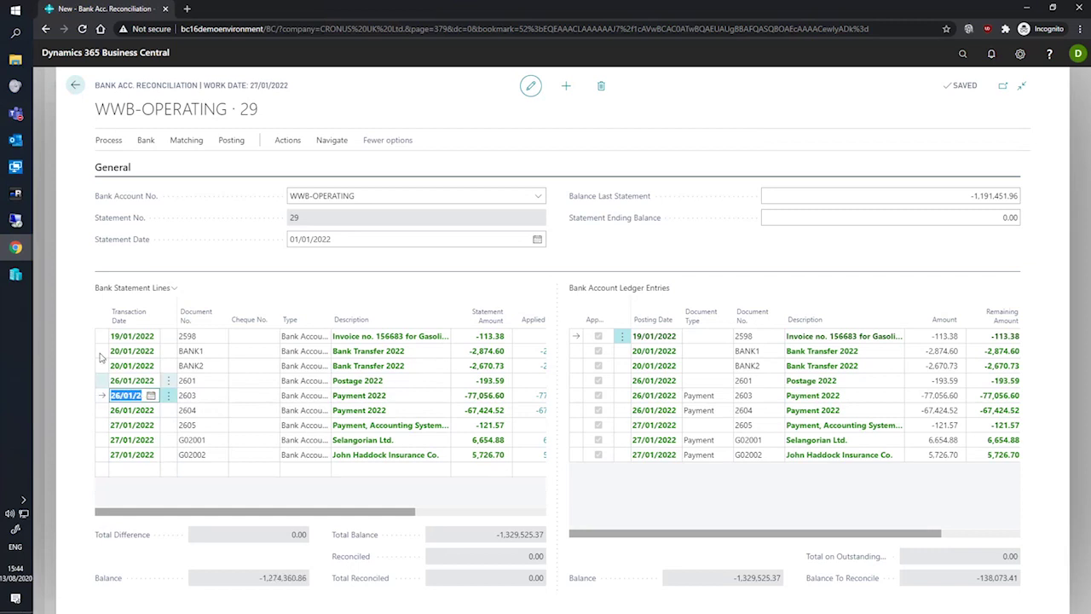
{"action": "left_click", "coordinate": [174, 290]}
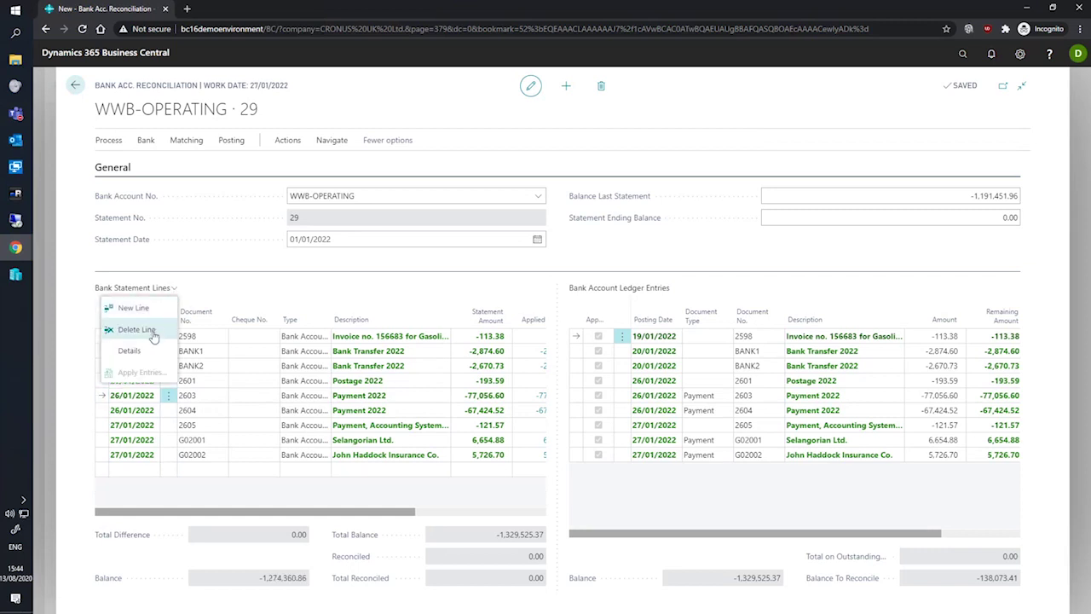
{"action": "left_click", "coordinate": [245, 283]}
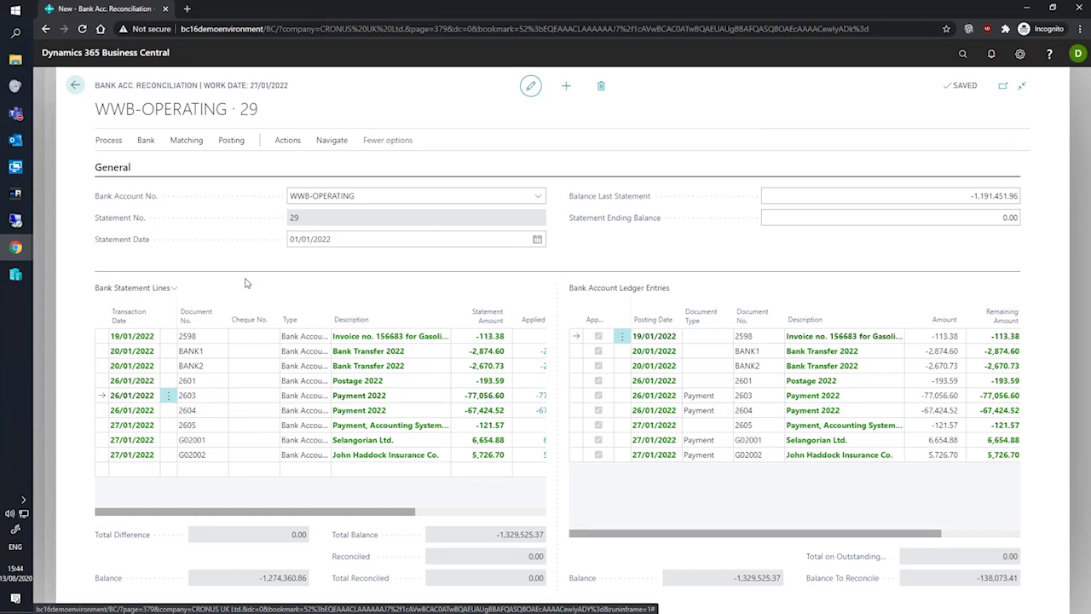
{"action": "left_click", "coordinate": [128, 470]}
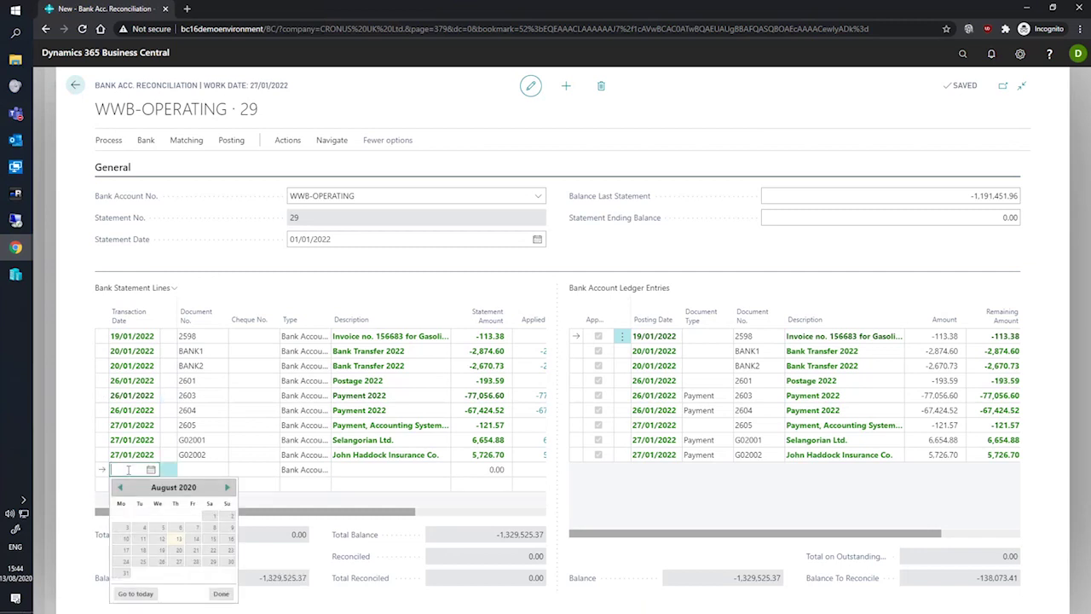
{"action": "left_click", "coordinate": [191, 471]}
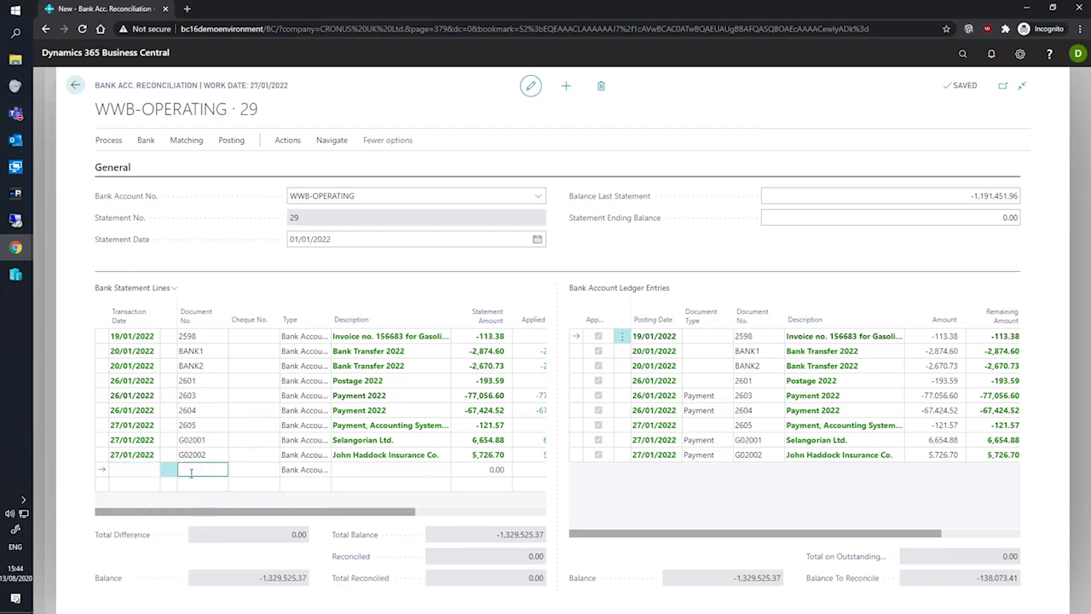
{"action": "left_click", "coordinate": [100, 474]}
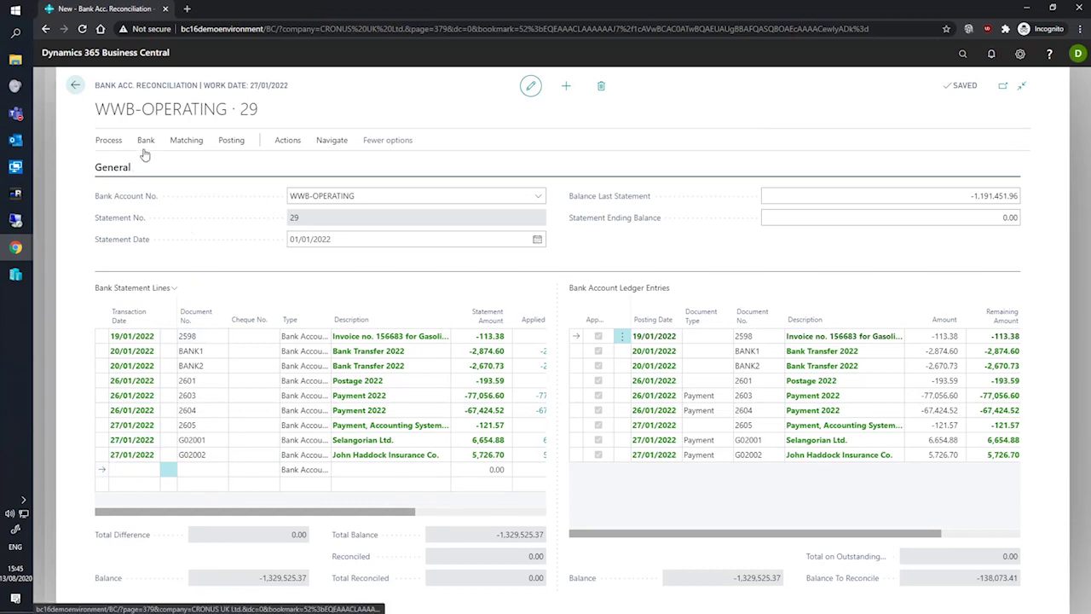
{"action": "left_click", "coordinate": [290, 141]}
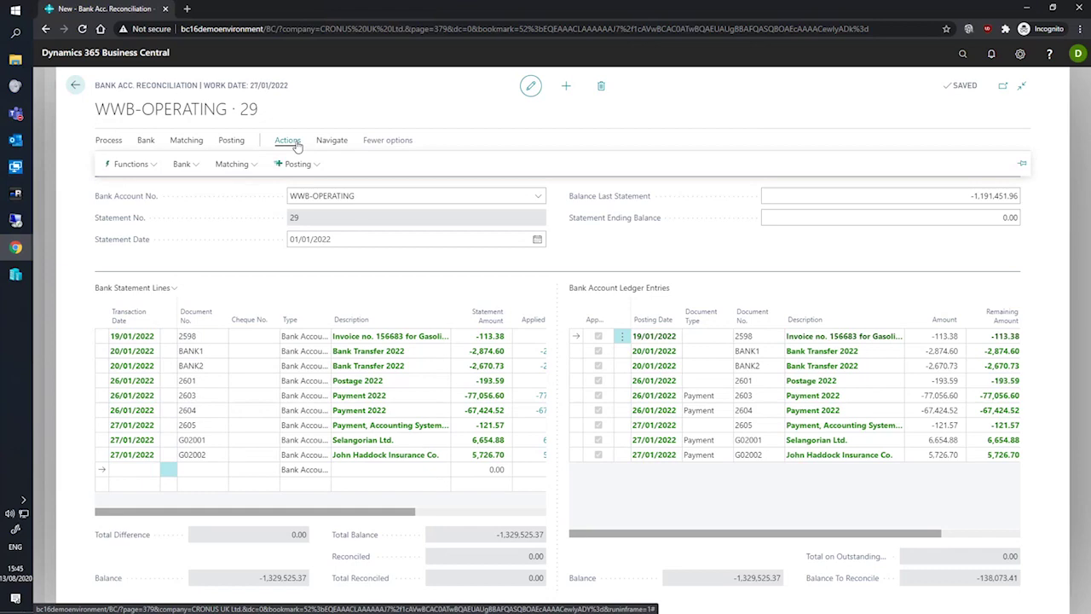
{"action": "left_click", "coordinate": [128, 164]}
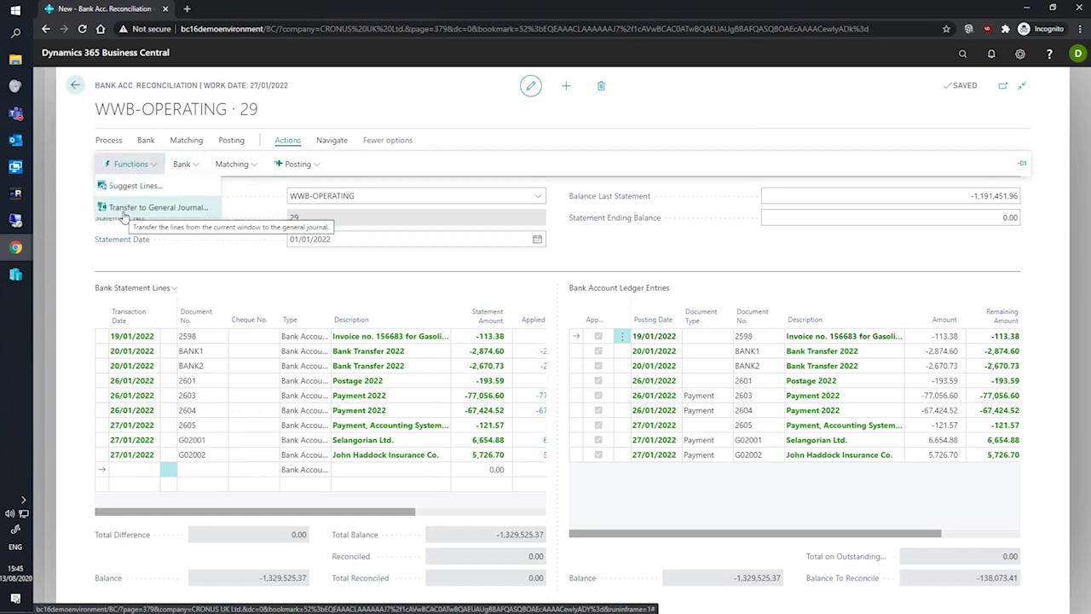
{"action": "left_click", "coordinate": [124, 213]}
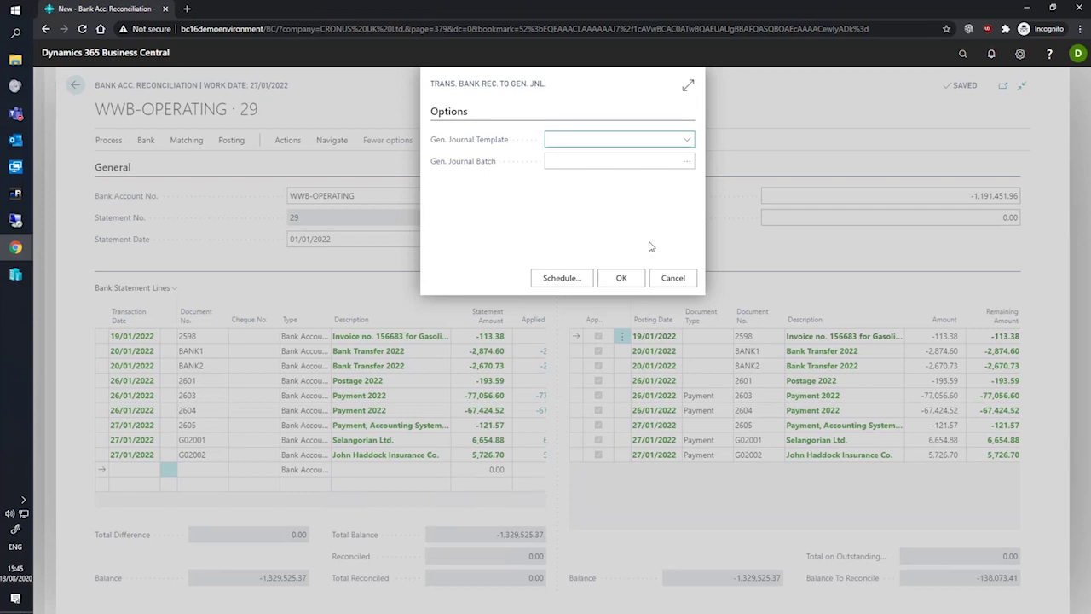
{"action": "left_click", "coordinate": [672, 281]}
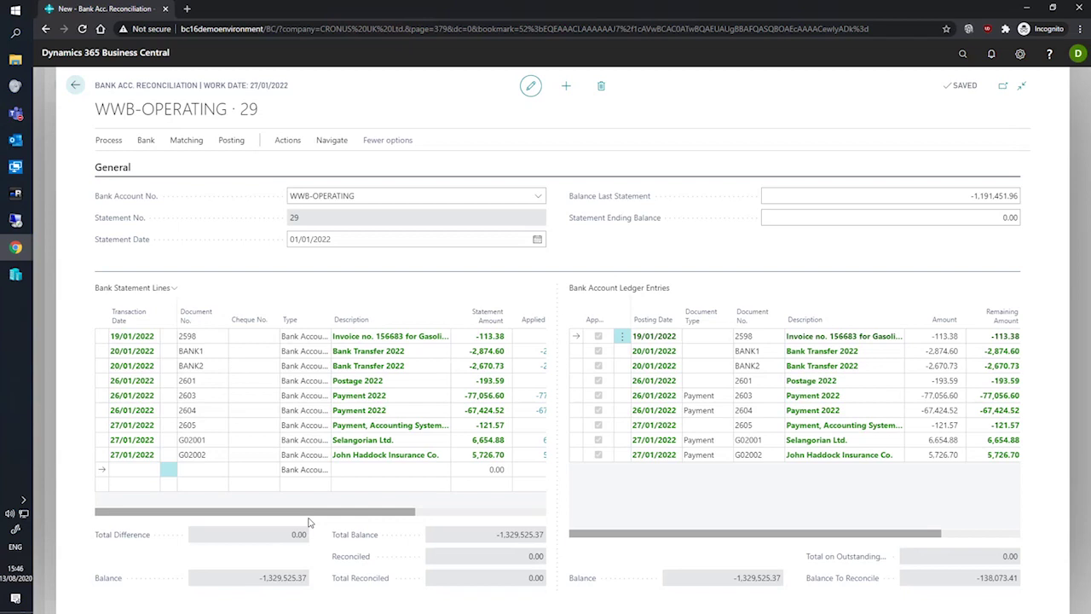
{"action": "left_click", "coordinate": [107, 456]}
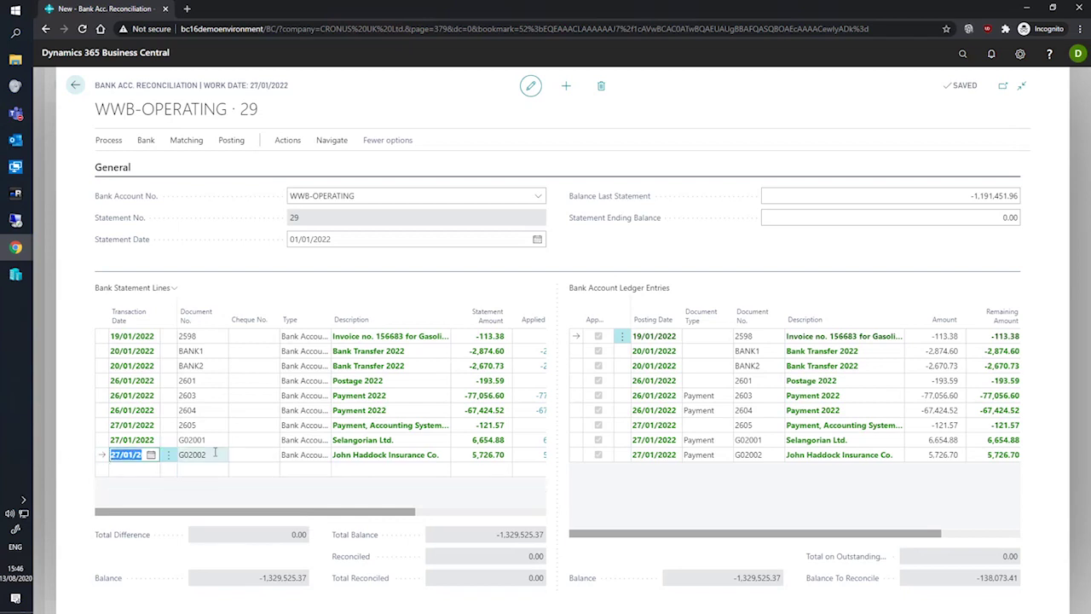
{"action": "left_click", "coordinate": [300, 455]}
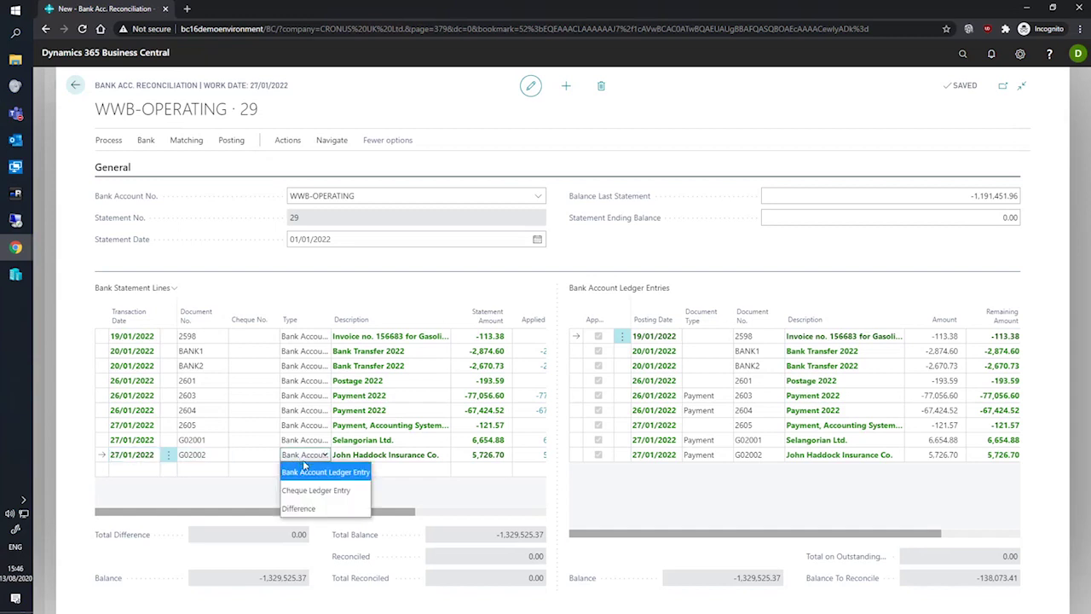
{"action": "left_click", "coordinate": [302, 508]}
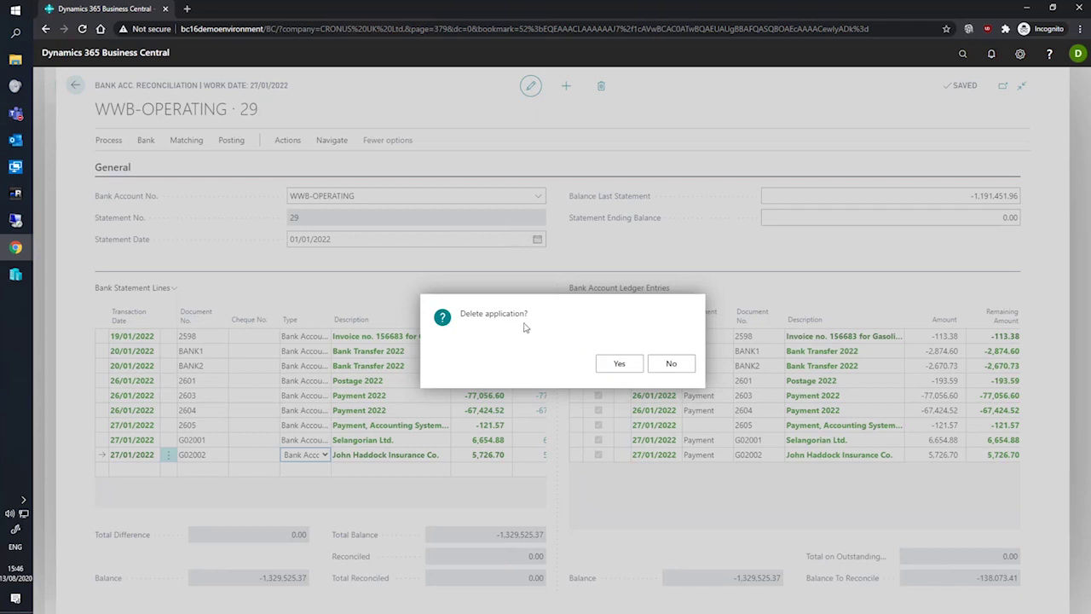
{"action": "left_click", "coordinate": [671, 363]}
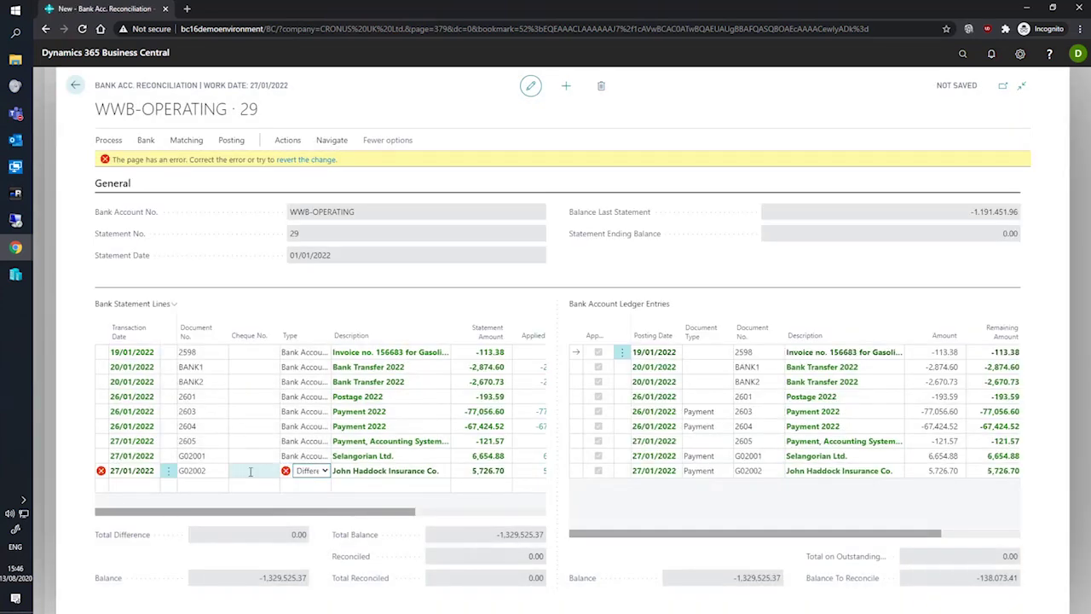
{"action": "left_click", "coordinate": [303, 162]}
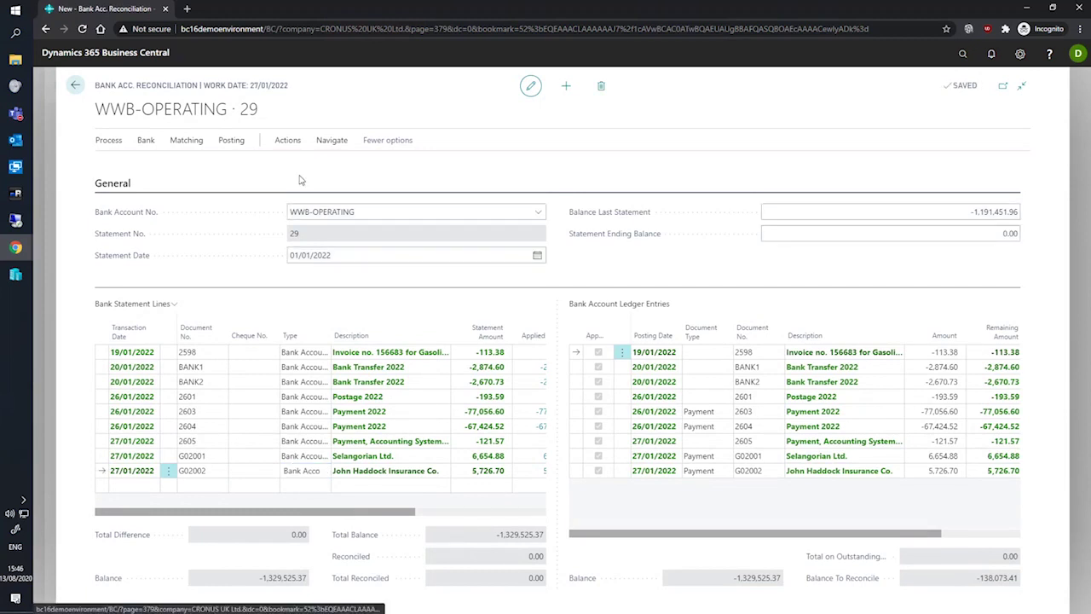
{"action": "left_click_drag", "start_coordinate": [170, 512], "coordinate": [358, 513]}
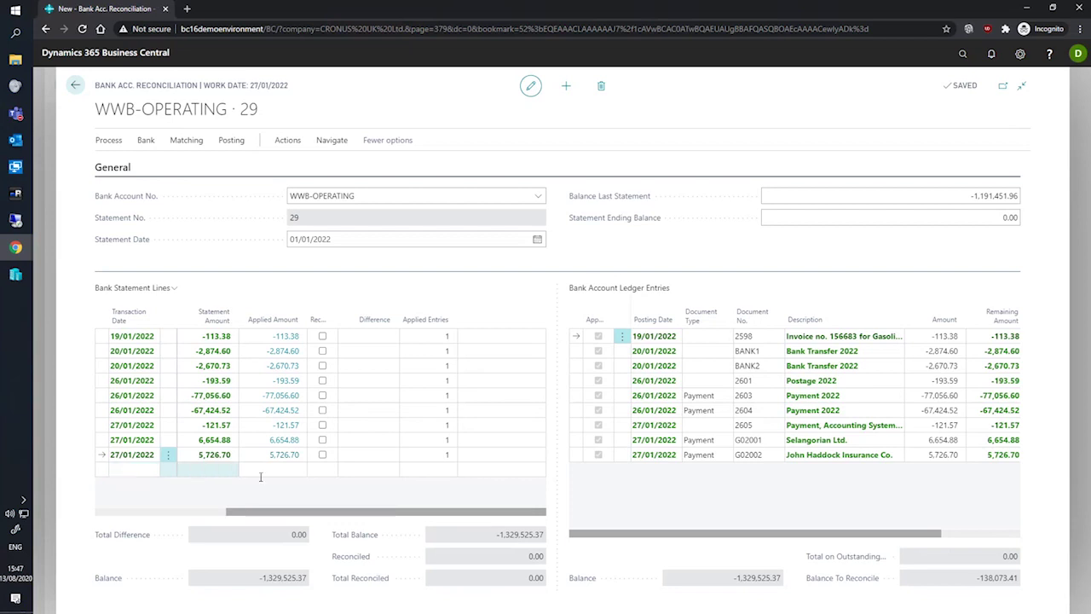
{"action": "left_click", "coordinate": [206, 512]}
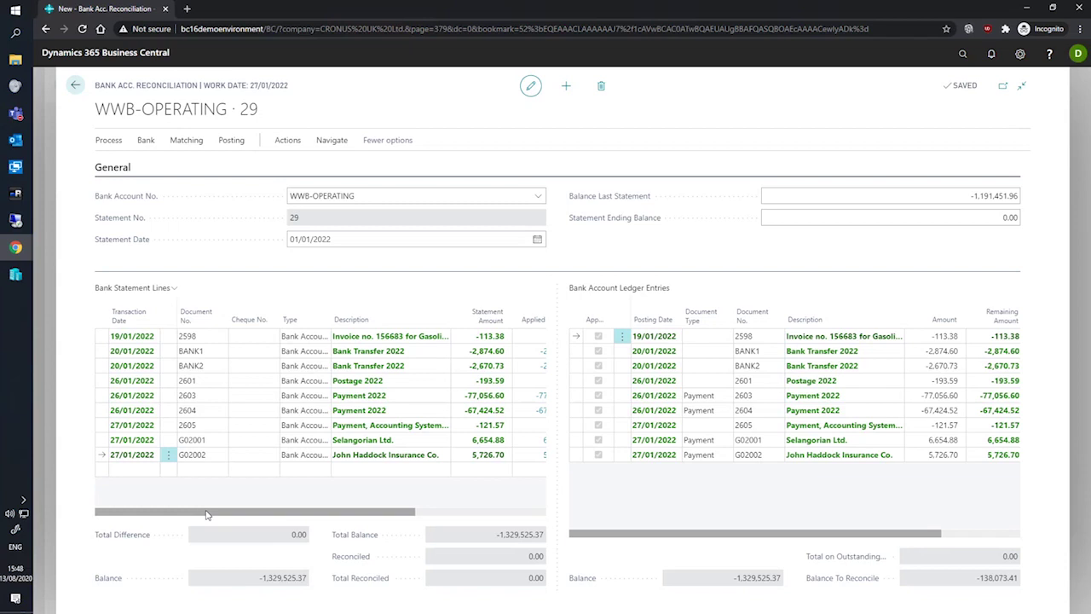
{"action": "left_click", "coordinate": [234, 142]}
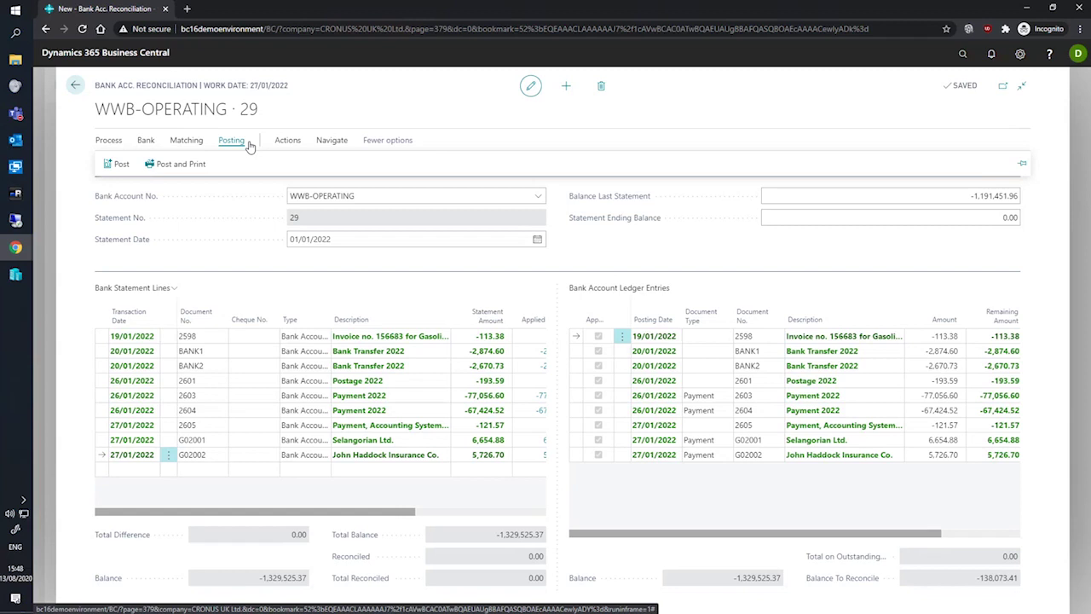
{"action": "left_click", "coordinate": [288, 142]}
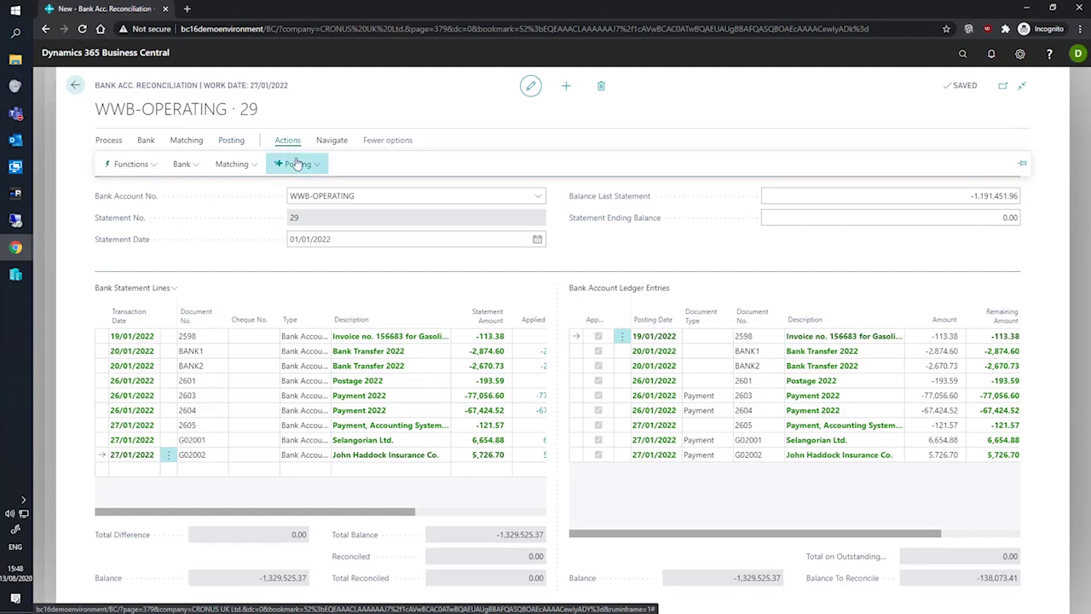
{"action": "left_click", "coordinate": [296, 164]}
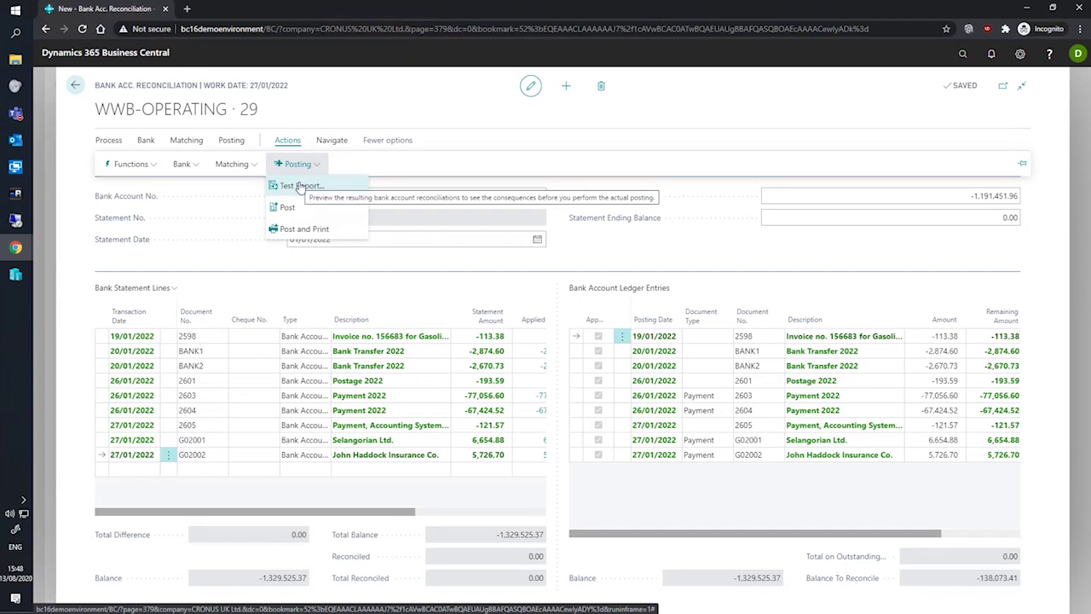
{"action": "left_click", "coordinate": [205, 256]}
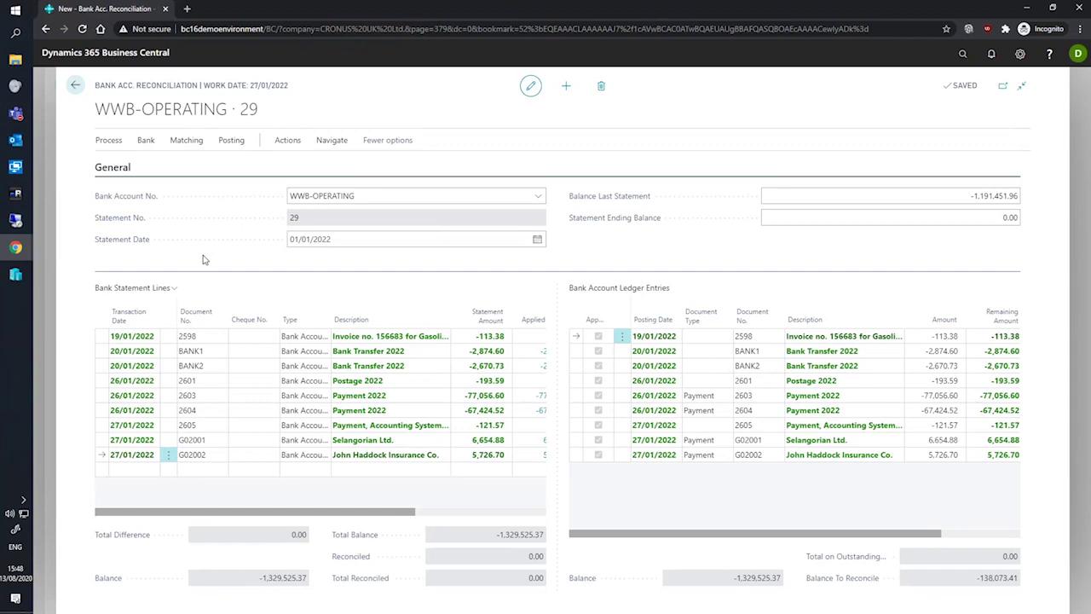
Open the WWB-OPERATING bank account card's Statements list, showing posted statements 24 and 25
{"action": "left_click", "coordinate": [948, 61]}
{"action": "type", "text": "ba"}
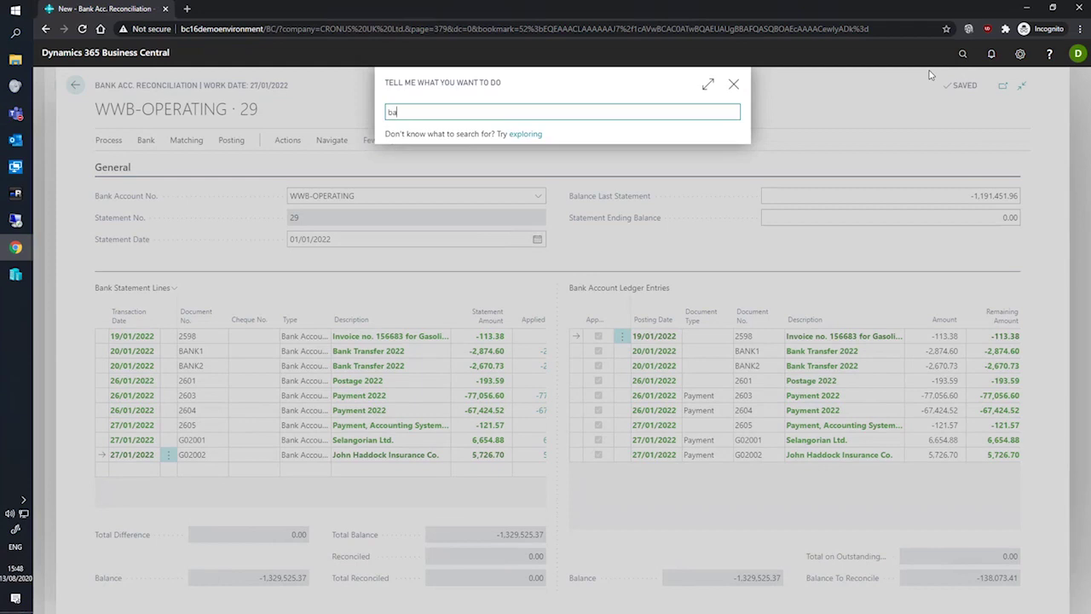
{"action": "type", "text": "nk account"}
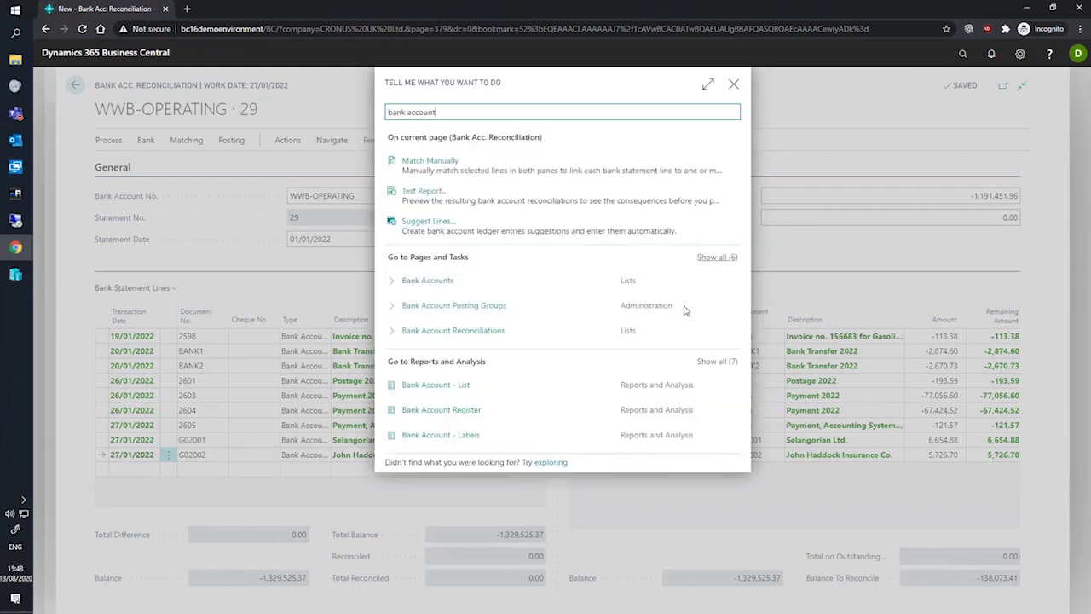
{"action": "left_click", "coordinate": [682, 284]}
{"action": "left_click", "coordinate": [150, 273]}
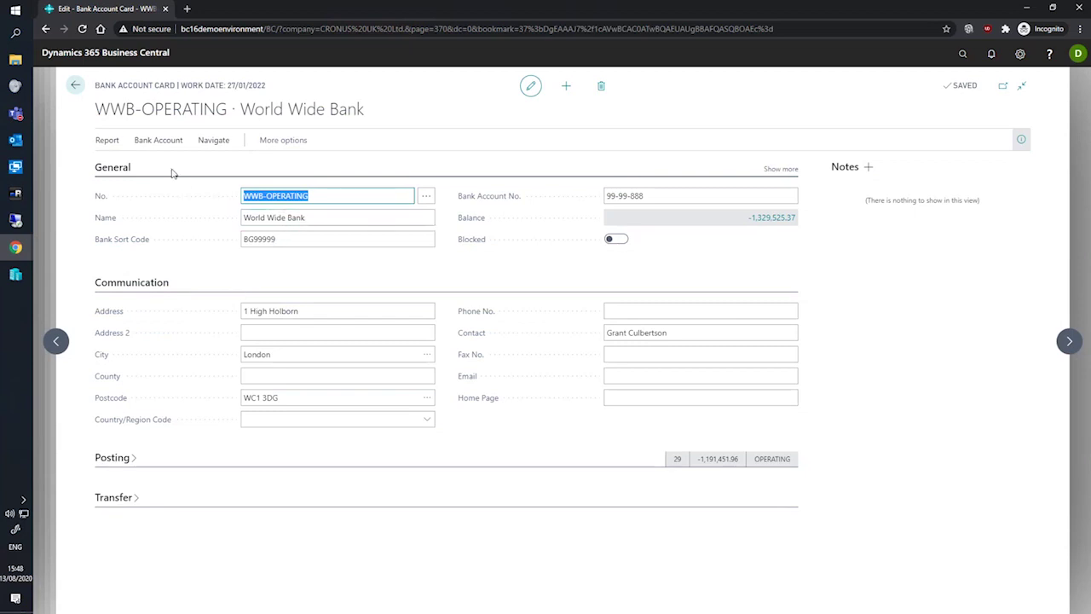
{"action": "left_click", "coordinate": [157, 142]}
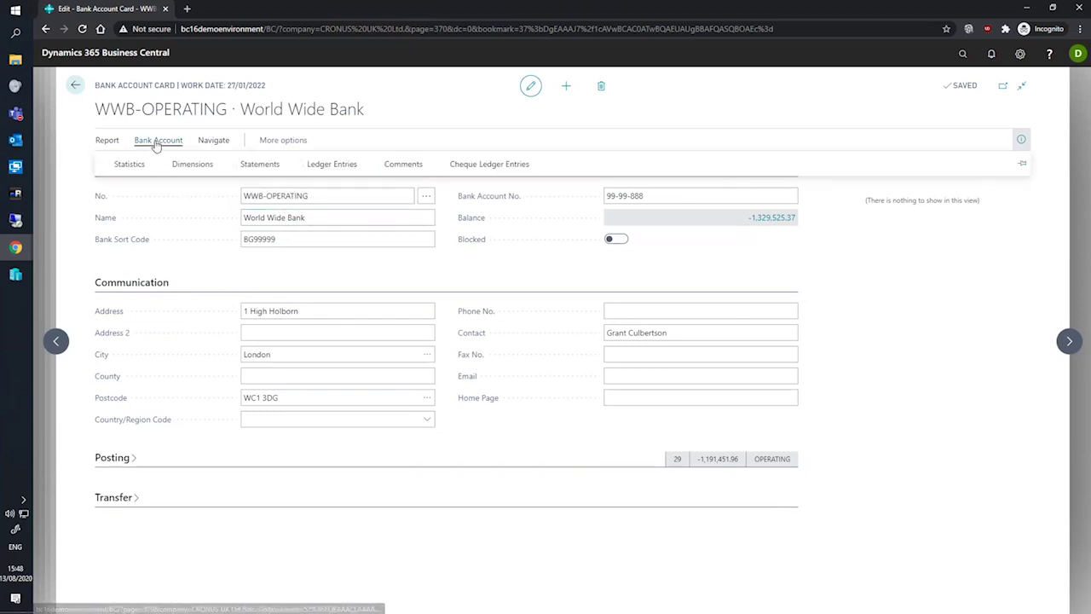
{"action": "left_click", "coordinate": [256, 163]}
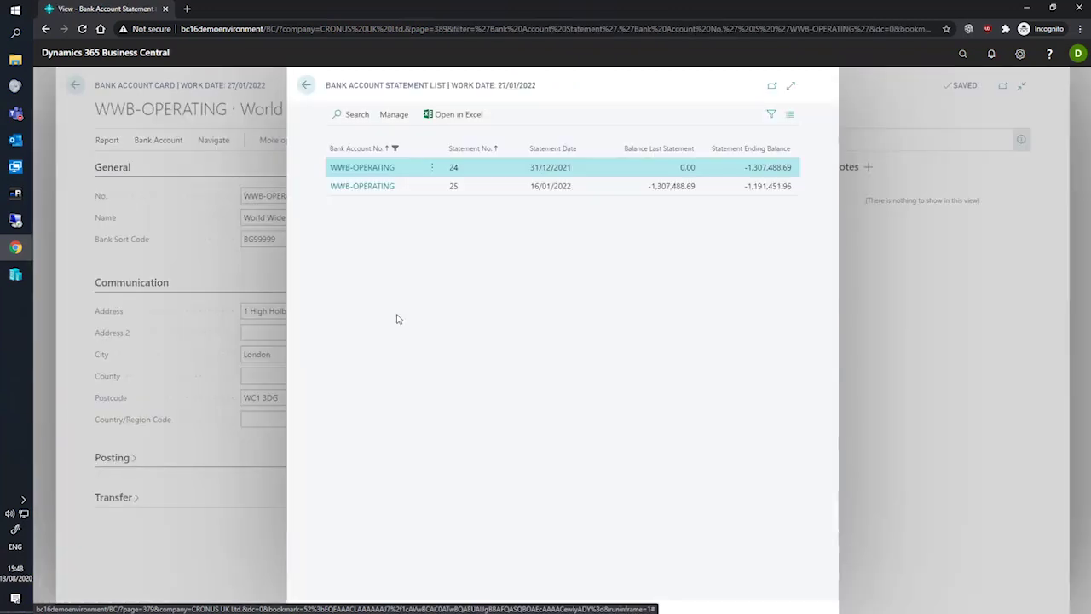